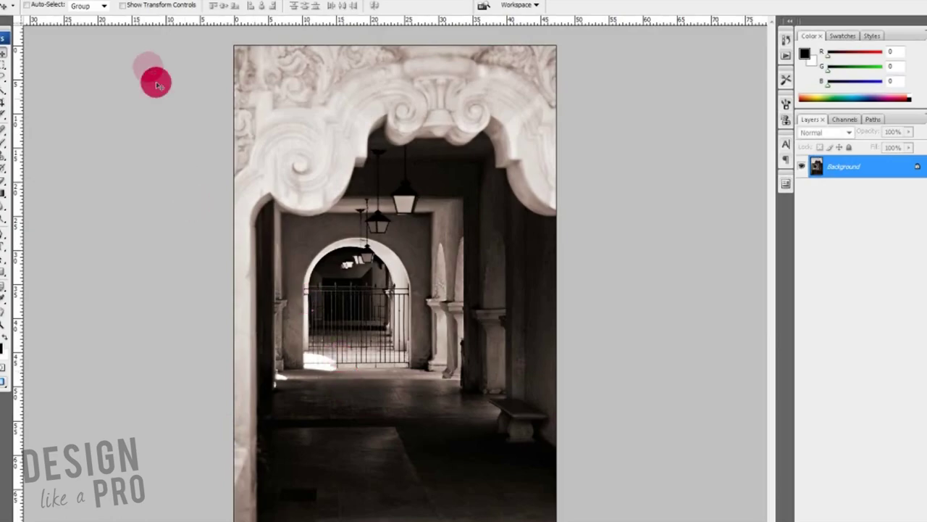
Open Image Size and select the 72 pixels/inch Resolution and the 3401 pixel width values.
click(80, 1)
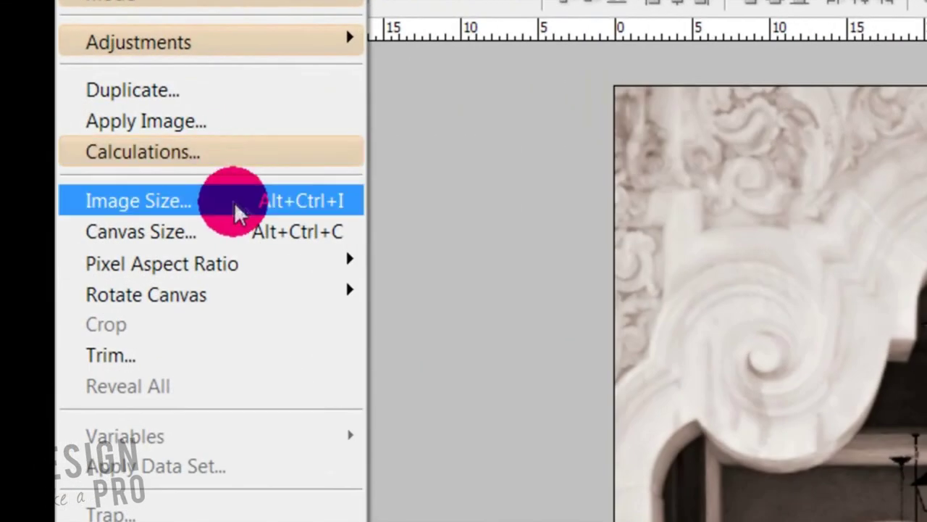
click(234, 201)
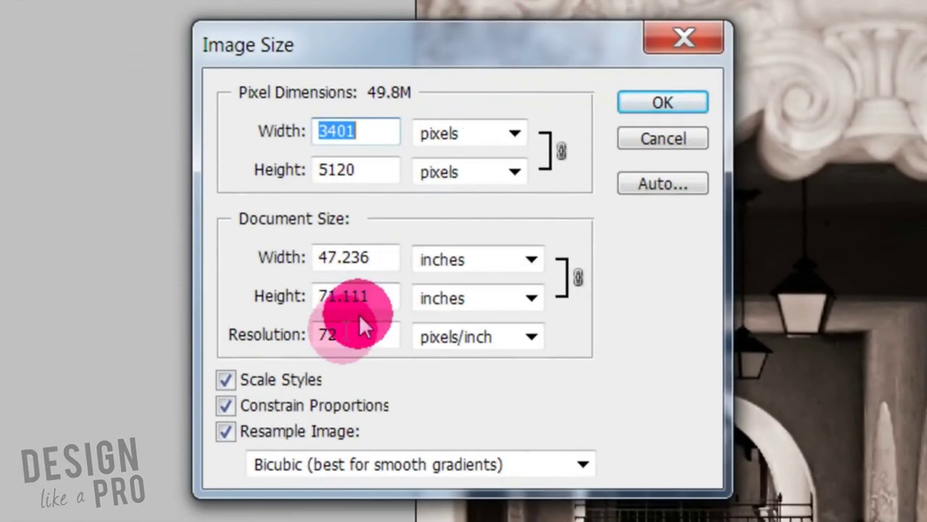
click(341, 329)
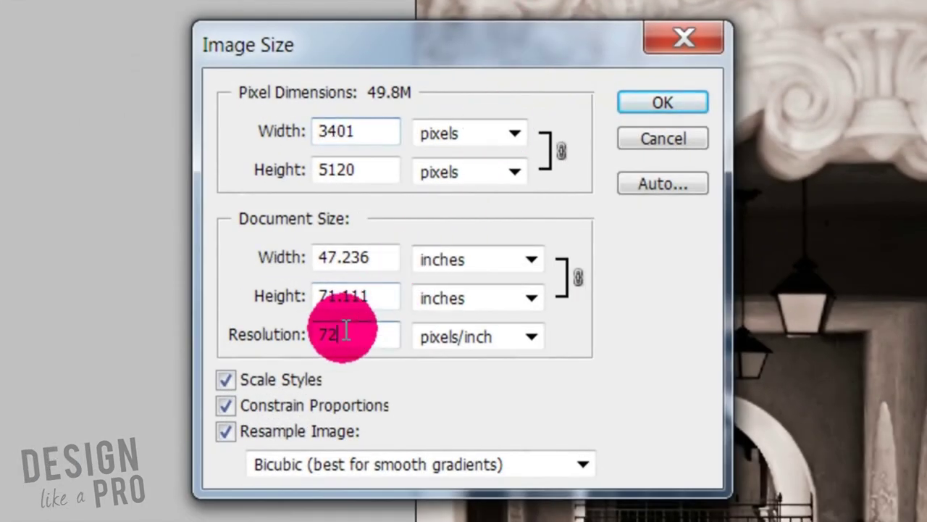
double_click(332, 333)
click(382, 333)
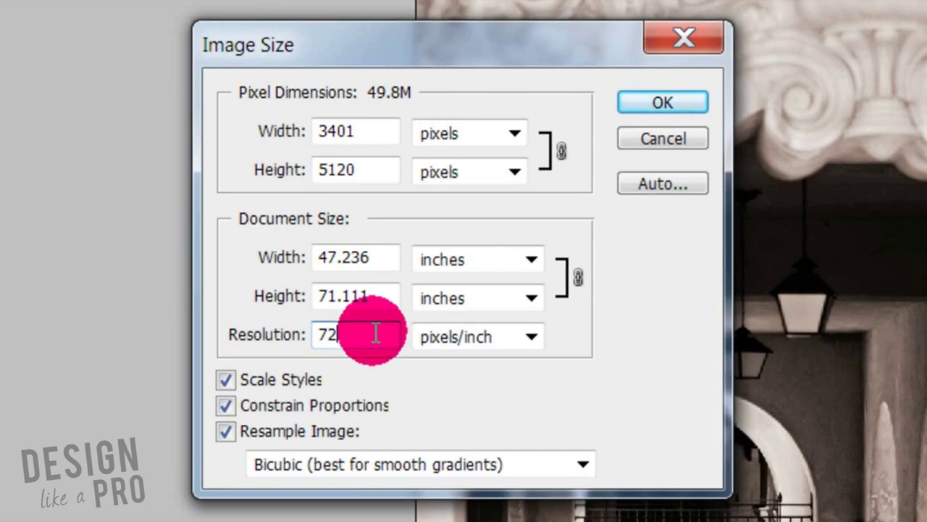
drag(377, 131, 196, 110)
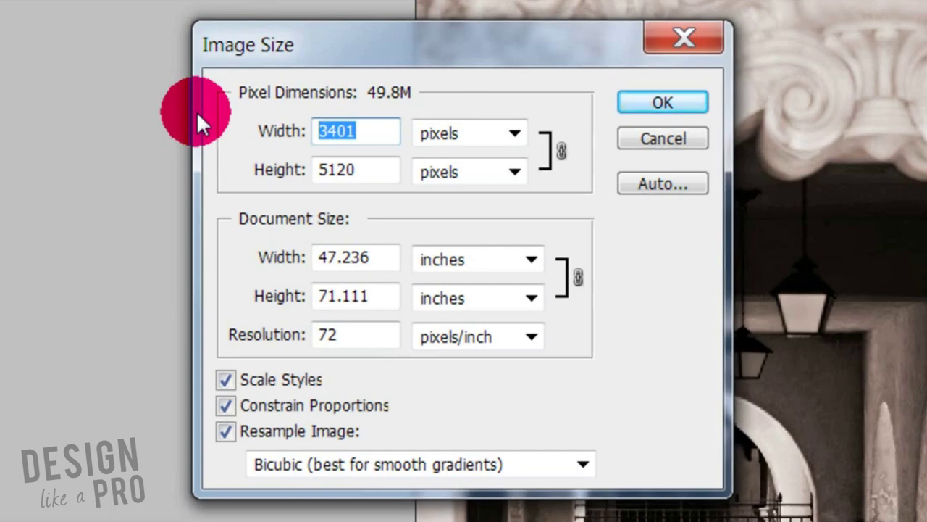
Try a Resolution of 300 in Image Size, then revert it to 72.
click(231, 333)
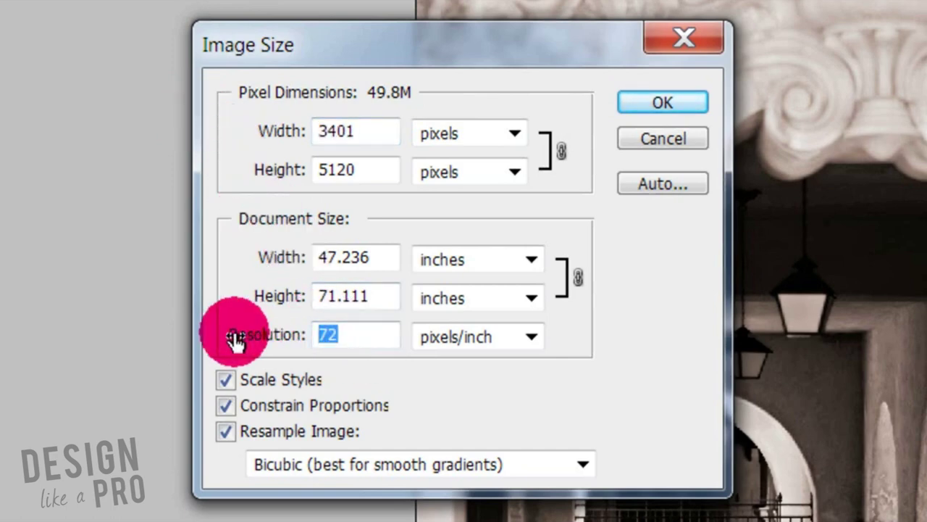
text(300)
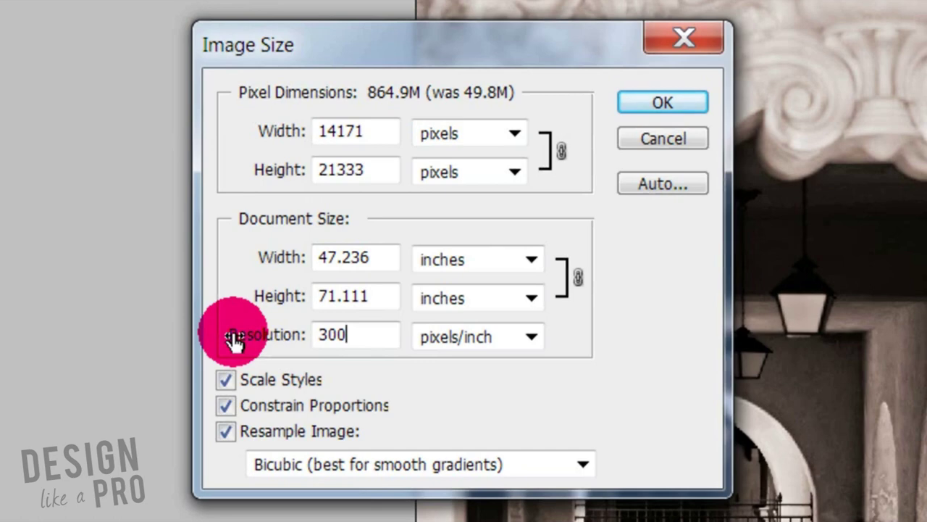
drag(337, 339, 313, 340)
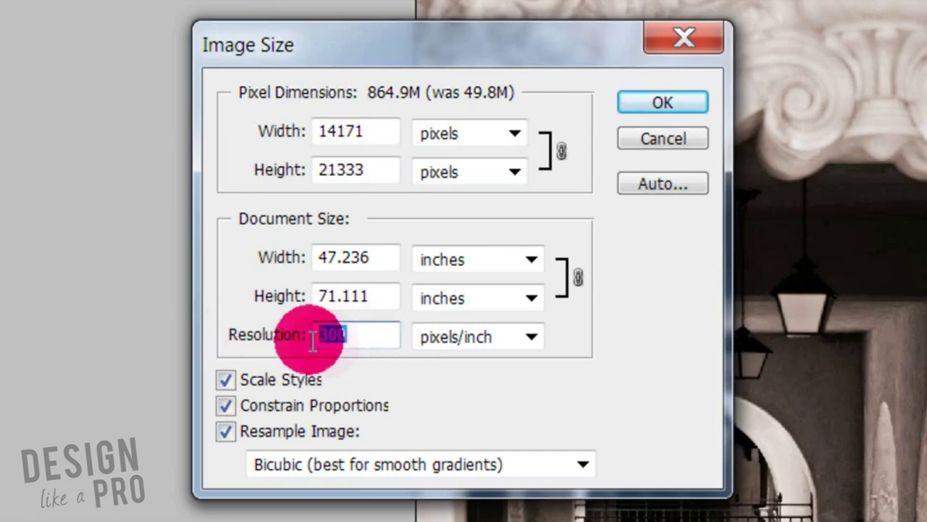
text(72)
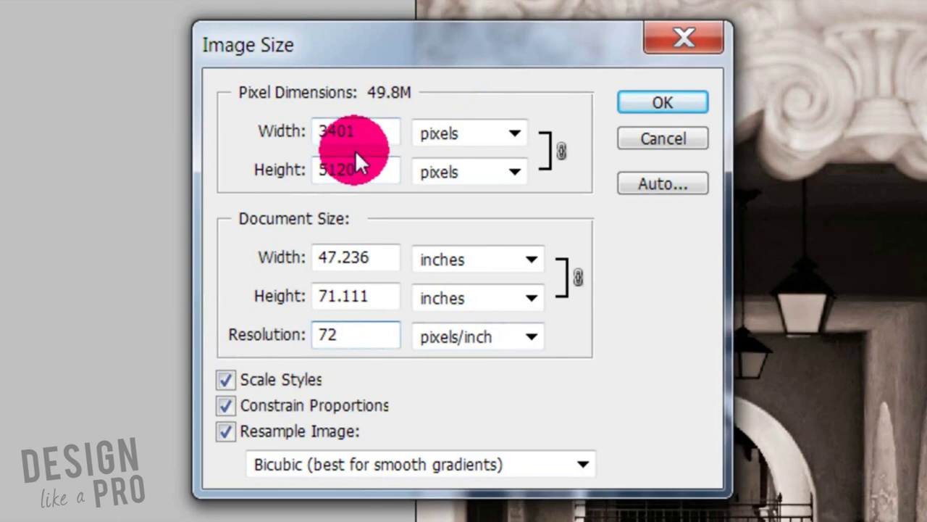
Set Resolution to 300 and restore the pixel width from 14171 to 3401.
double_click(362, 132)
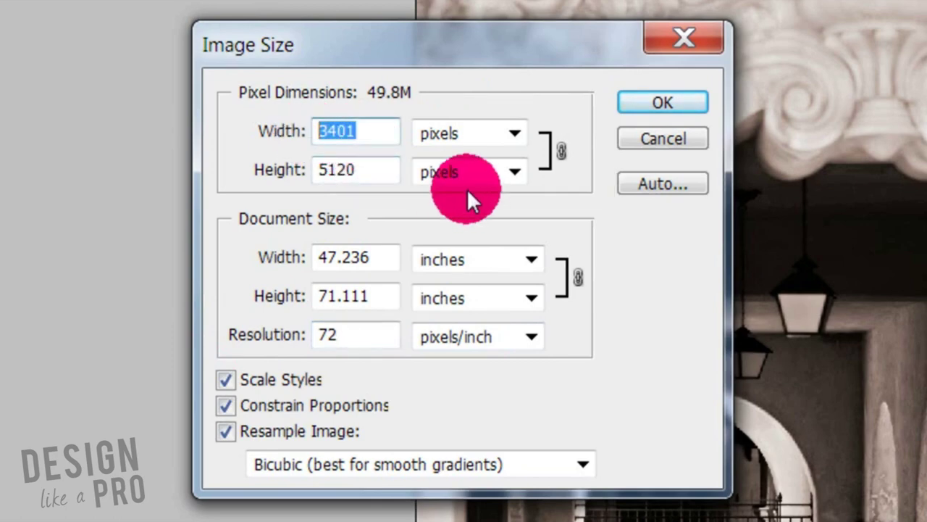
double_click(355, 341)
text(300)
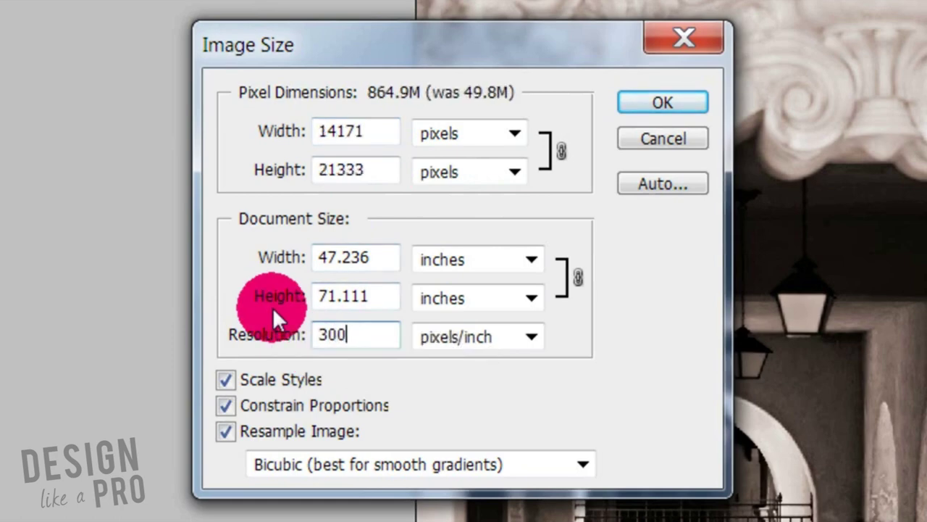
double_click(384, 123)
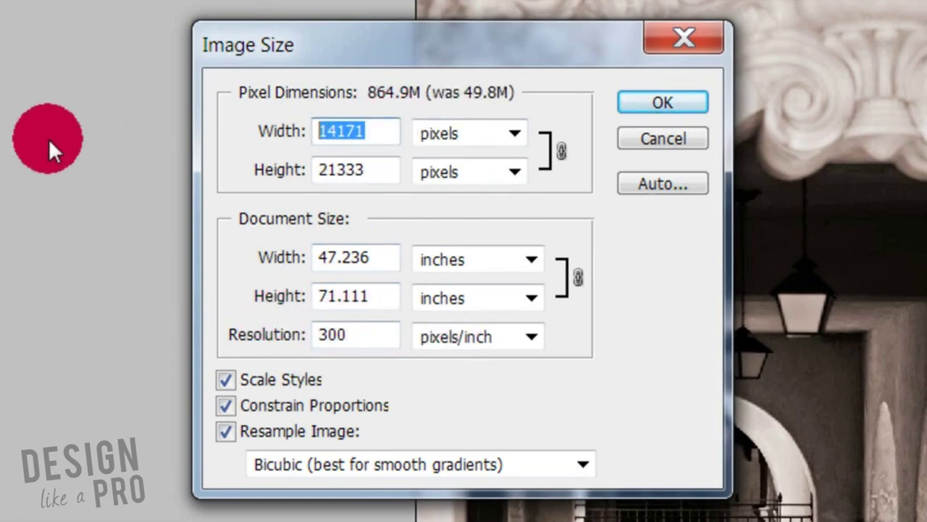
text(3401)
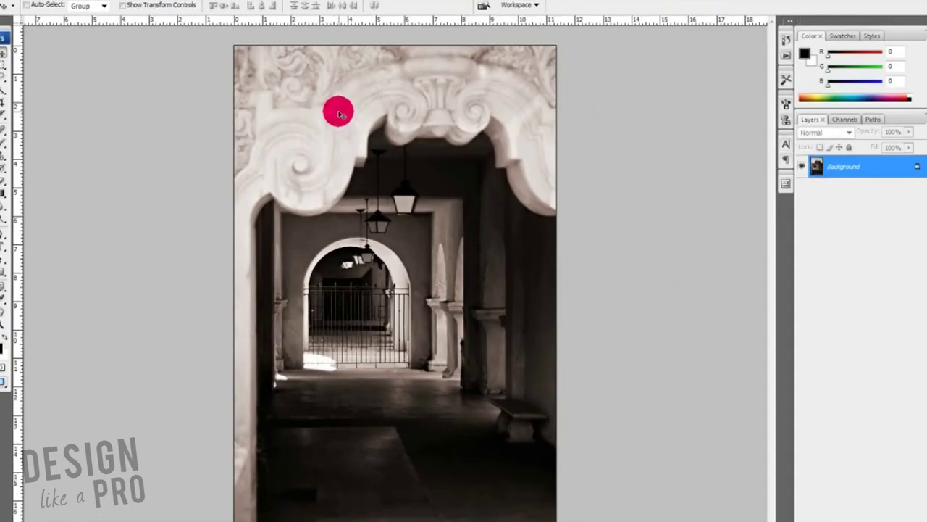
Resample the archway photo to 300 pixels/inch (14171 × 21333 px) and scroll through the enlarged result.
click(65, 2)
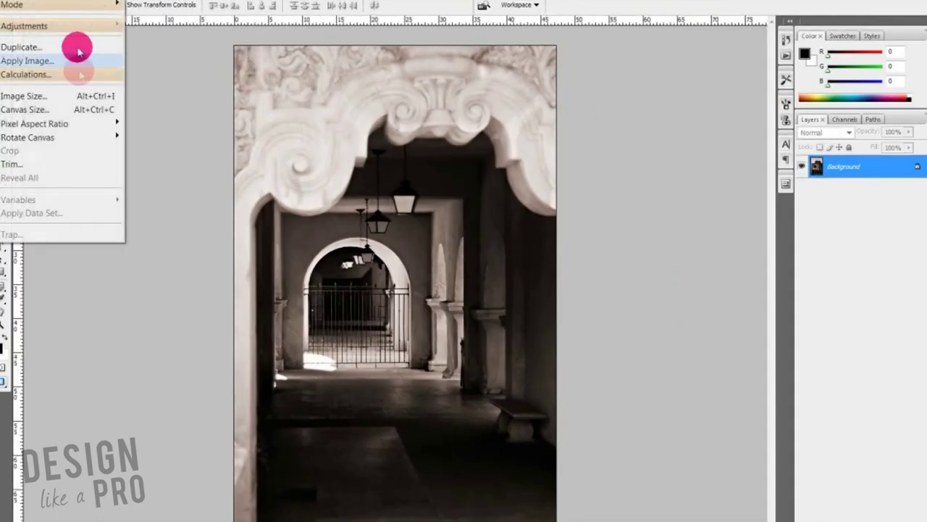
click(80, 97)
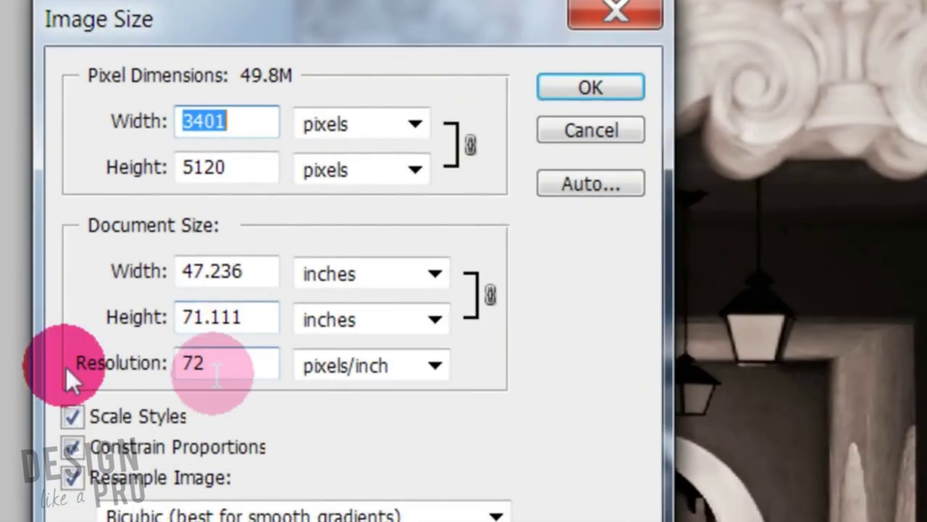
double_click(239, 366)
text(300)
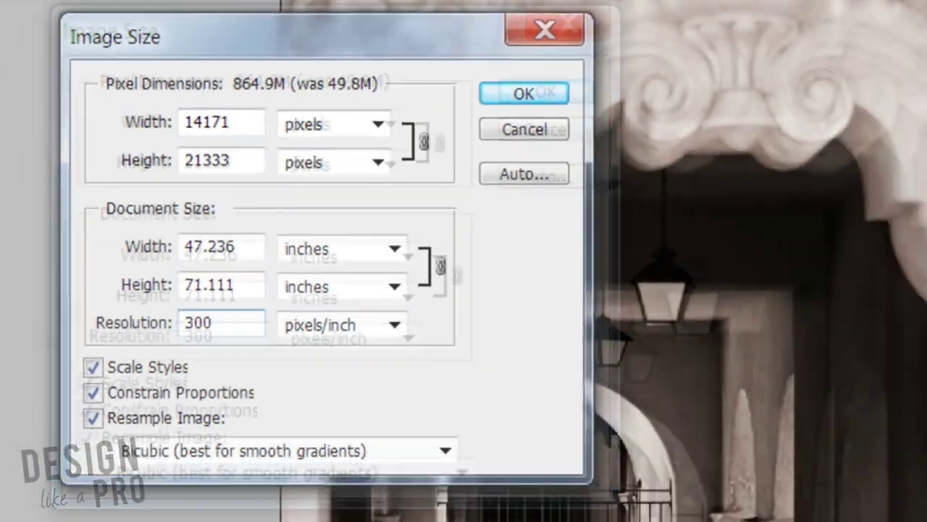
key(Return)
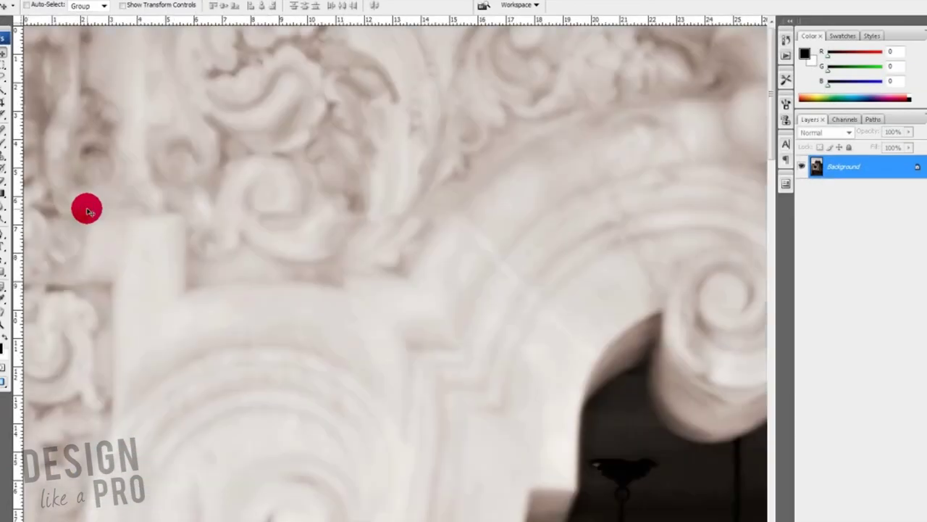
scroll(444, 268, down, 10)
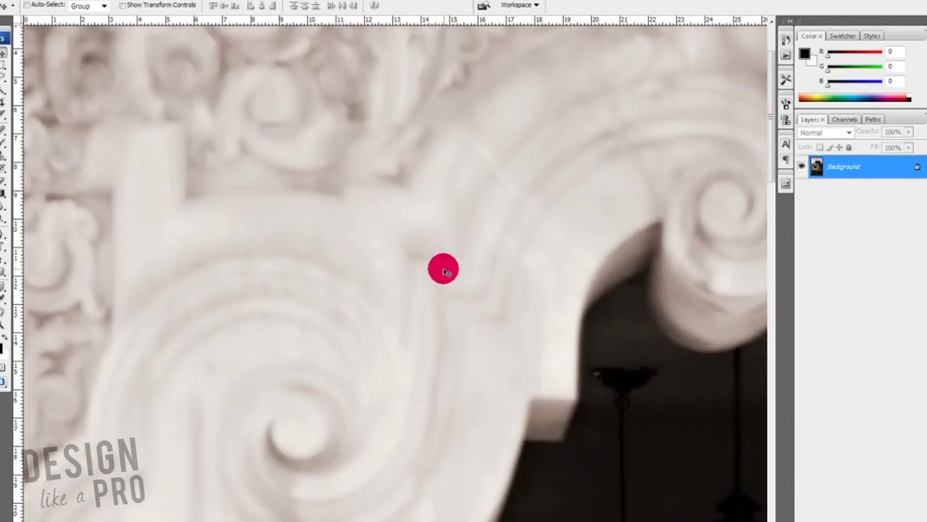
scroll(446, 271, down, 10)
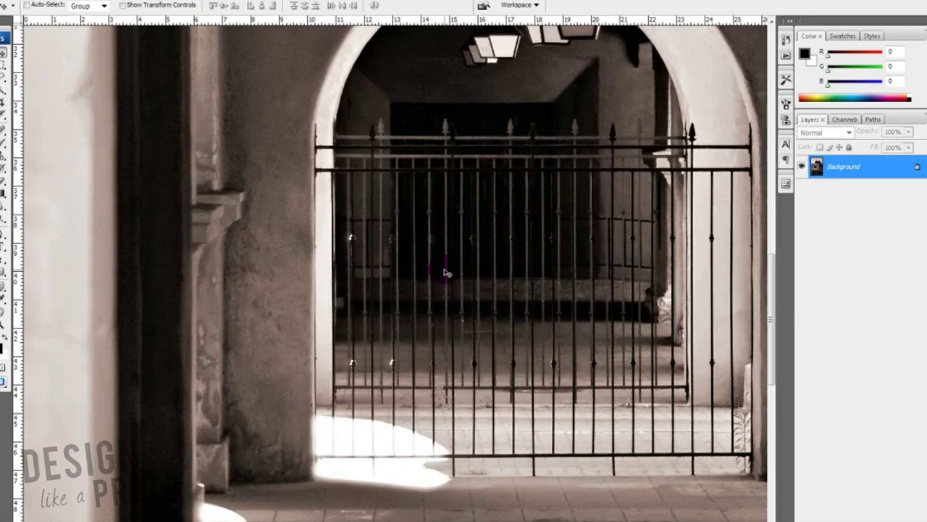
Resample the photo to 3401 pixels wide (3401 × 5120) while keeping 300 pixels/inch.
click(63, 2)
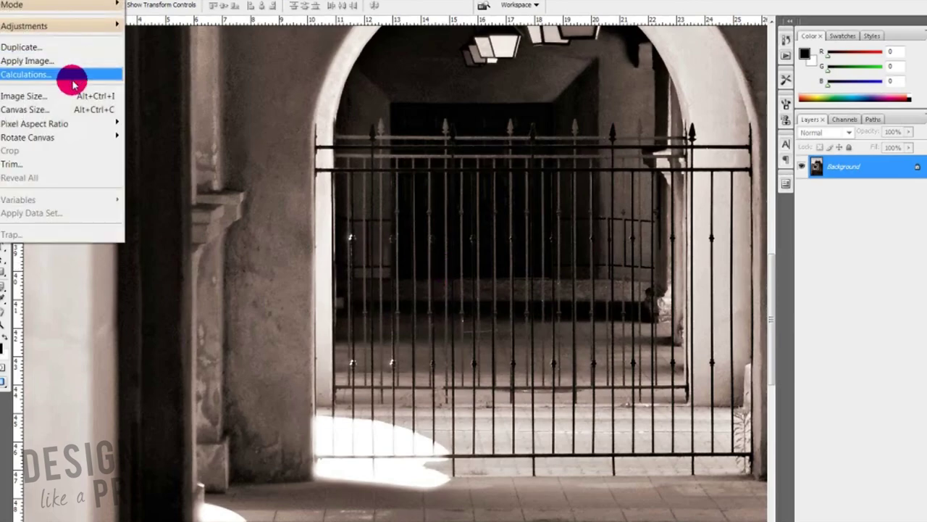
click(68, 95)
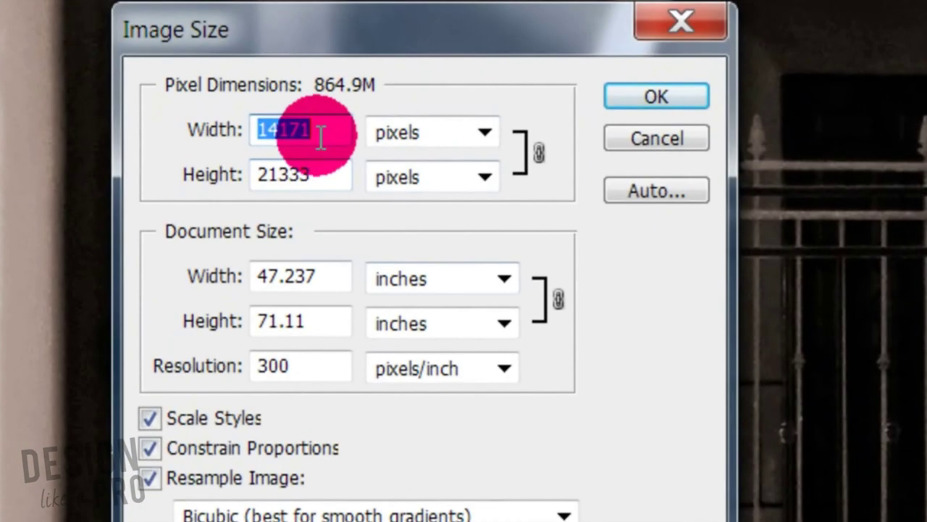
text(3401)
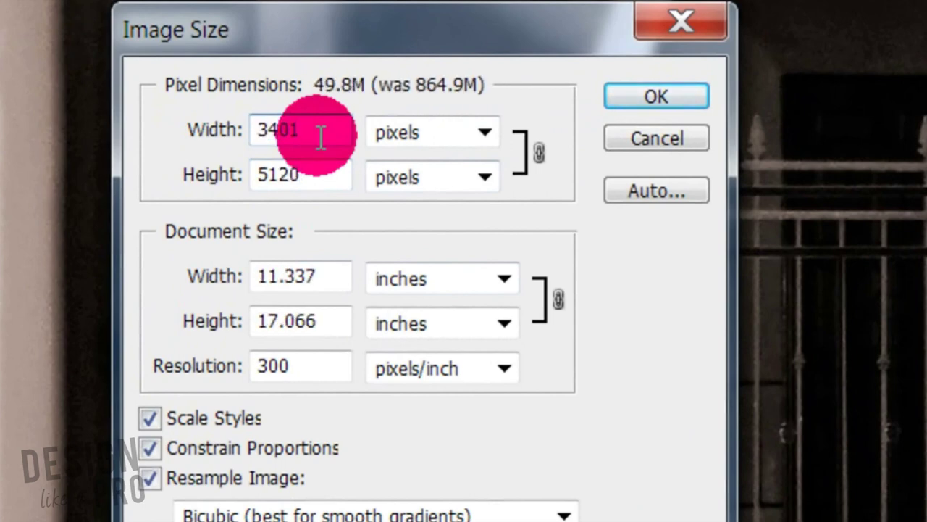
click(418, 141)
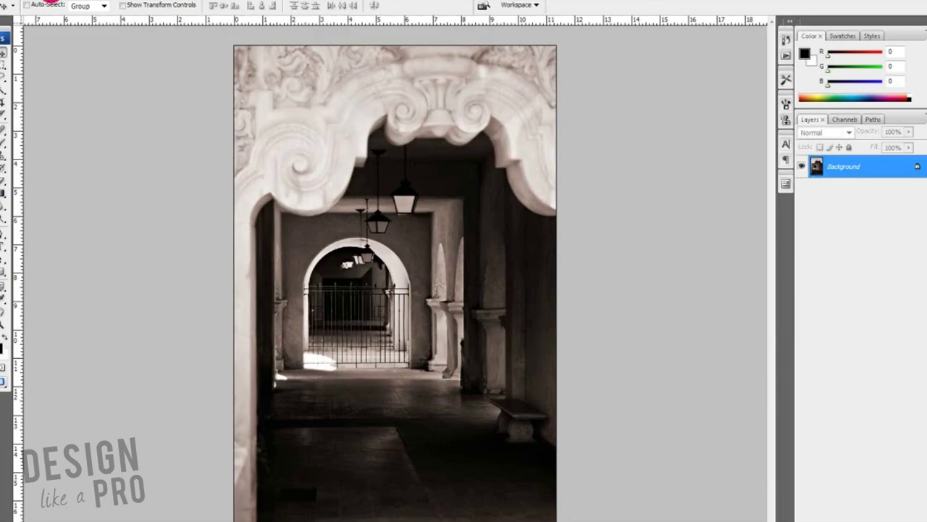
click(51, 1)
Shrink the photo to 72 pixels/inch and 150 pixels wide (150 × 226), then zoom in.
click(57, 102)
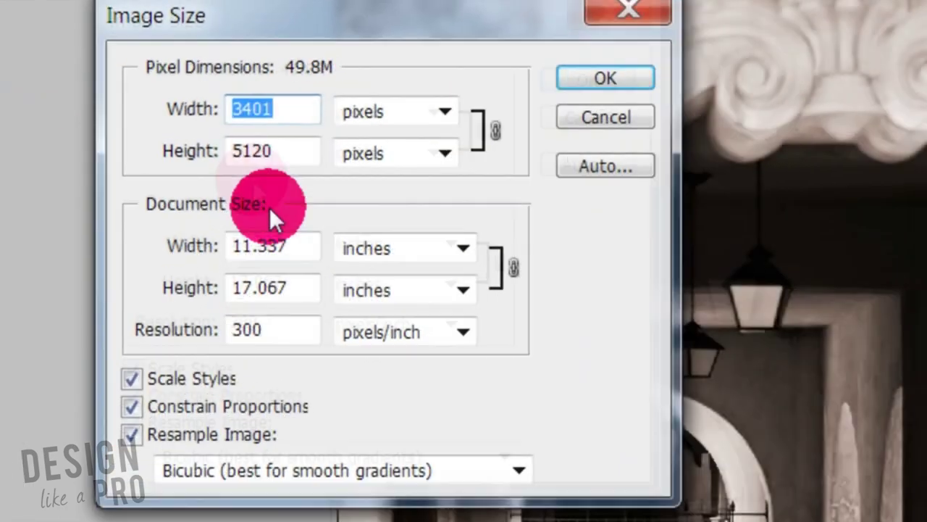
key(Tab)
key(Tab)
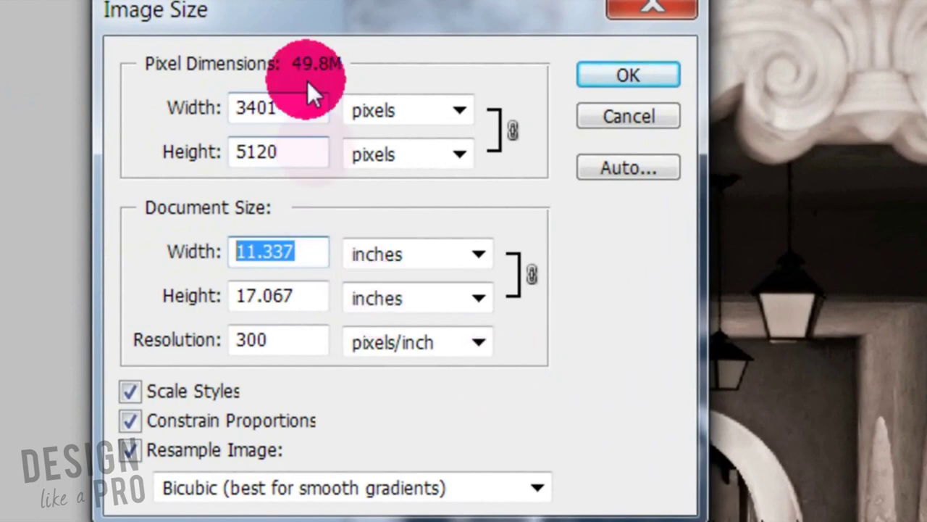
click(268, 341)
drag(58, 327, 71, 342)
text(72)
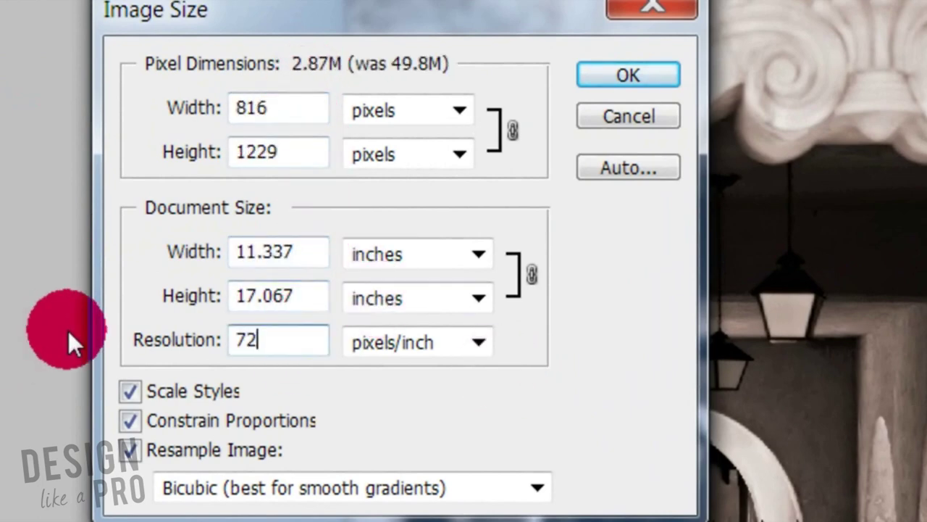
drag(285, 106, 141, 107)
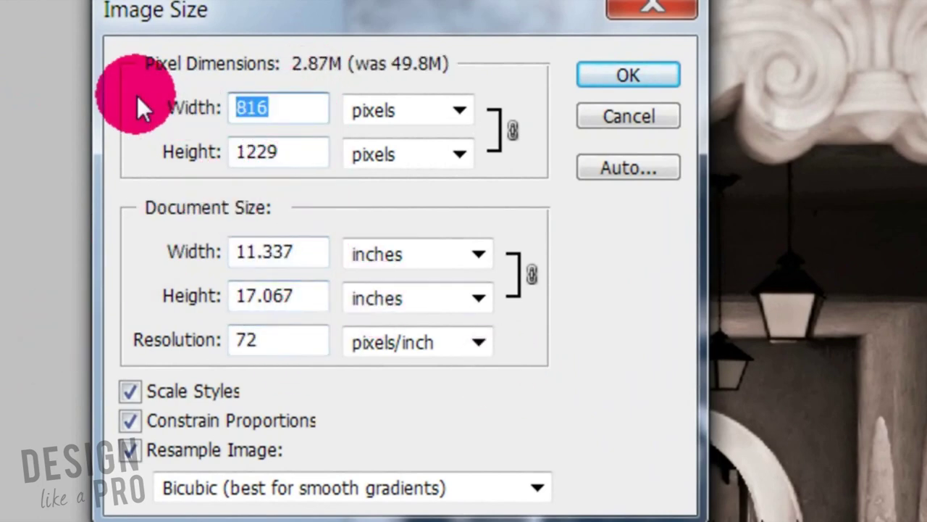
text(150)
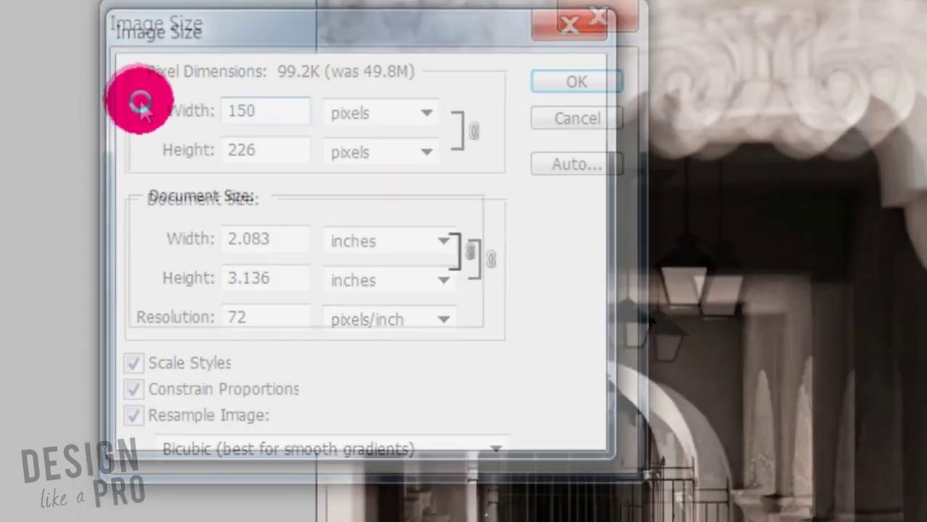
key(Return)
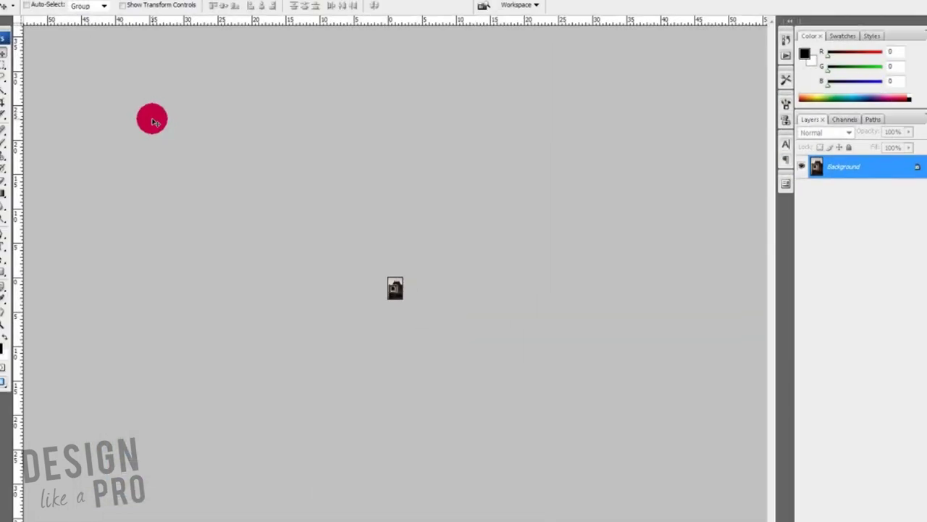
key(ctrl+plus)
key(ctrl+plus)
key(ctrl+plus)
key(ctrl+plus)
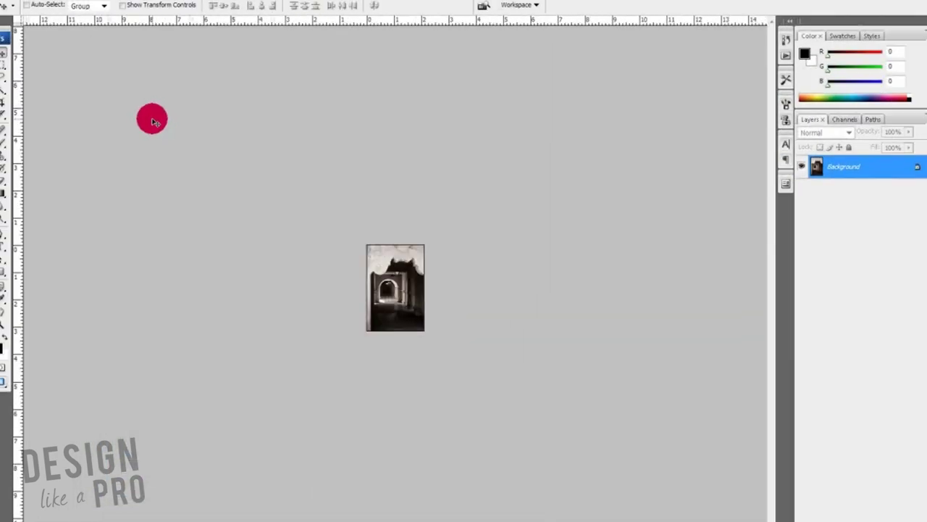
key(ctrl+plus)
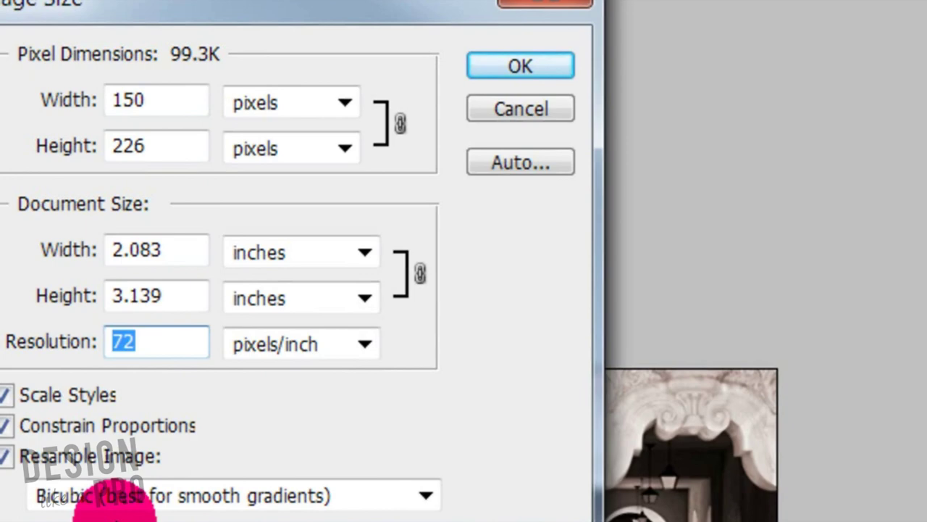
Raise the low-resolution copy's Resolution to 300, upscaling it to 625 × 942 pixels.
text(300)
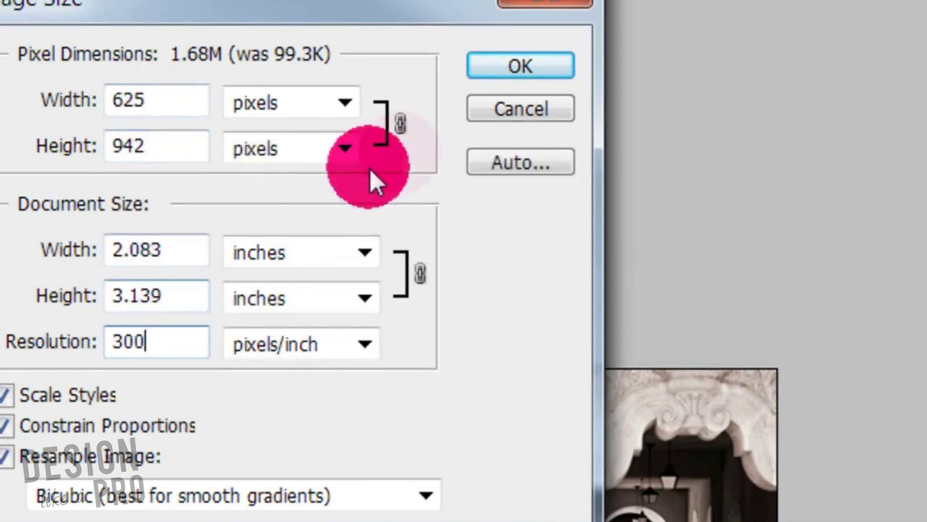
click(509, 78)
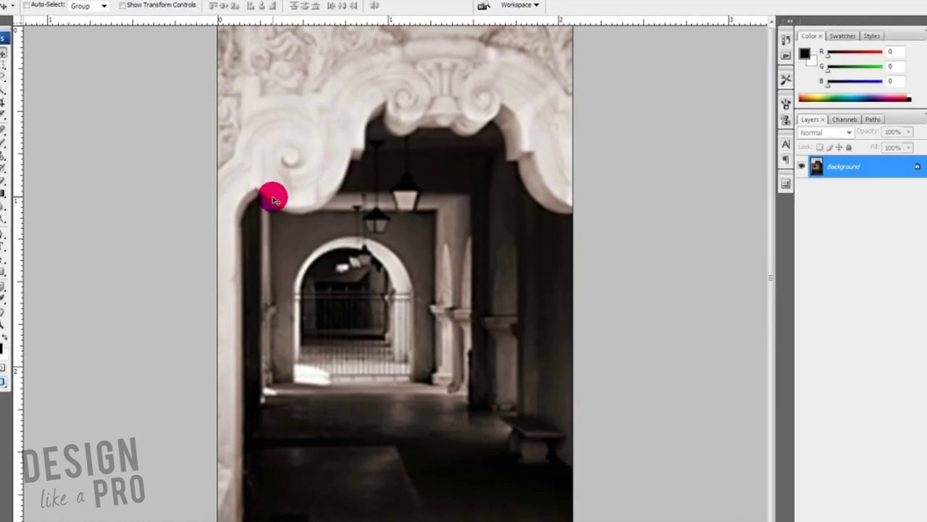
click(273, 200)
click(273, 200)
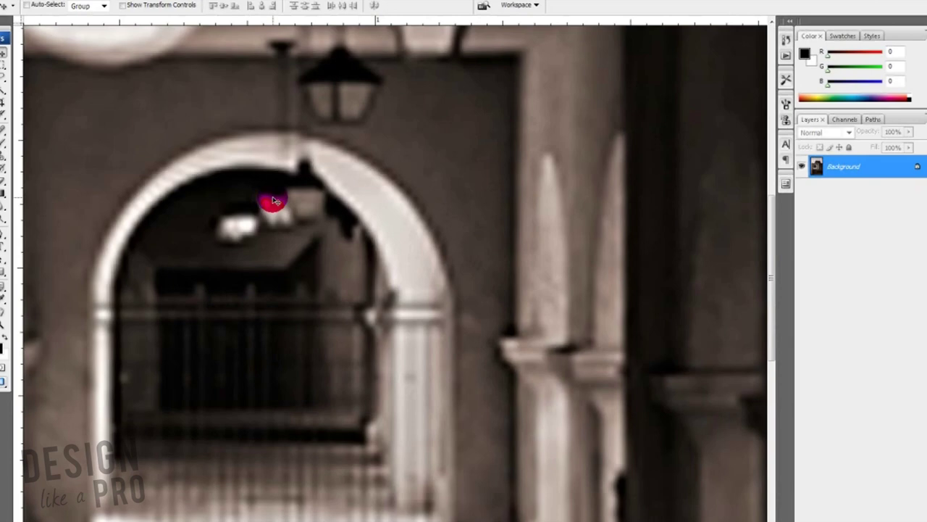
alt+click(273, 200)
alt+click(273, 200)
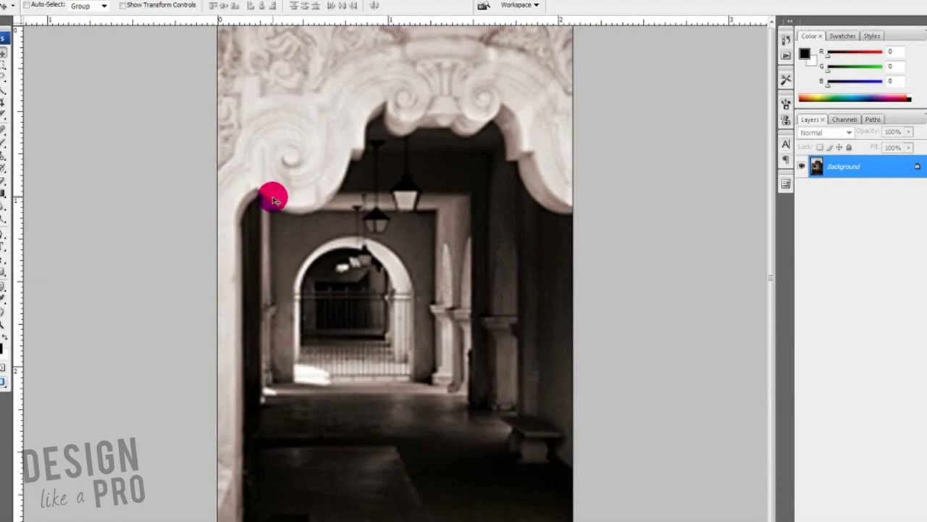
click(273, 200)
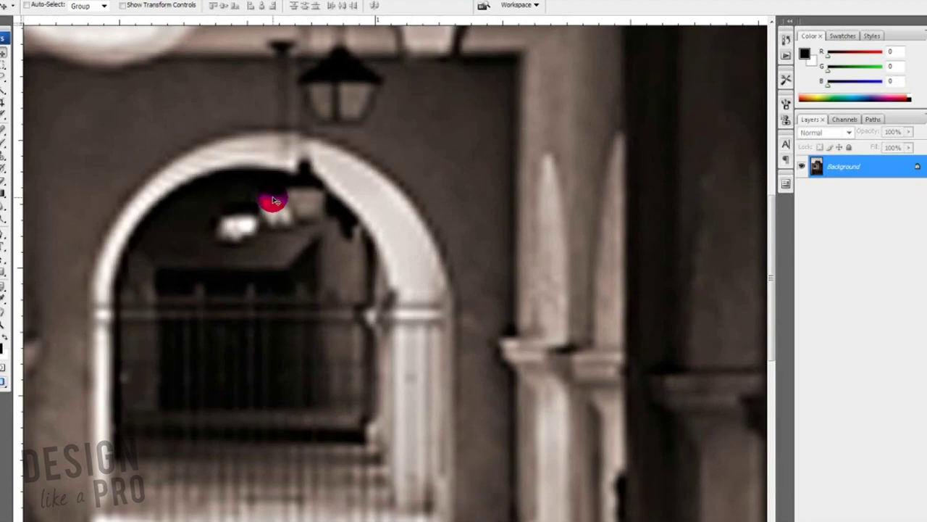
key(ctrl+minus)
key(ctrl+minus)
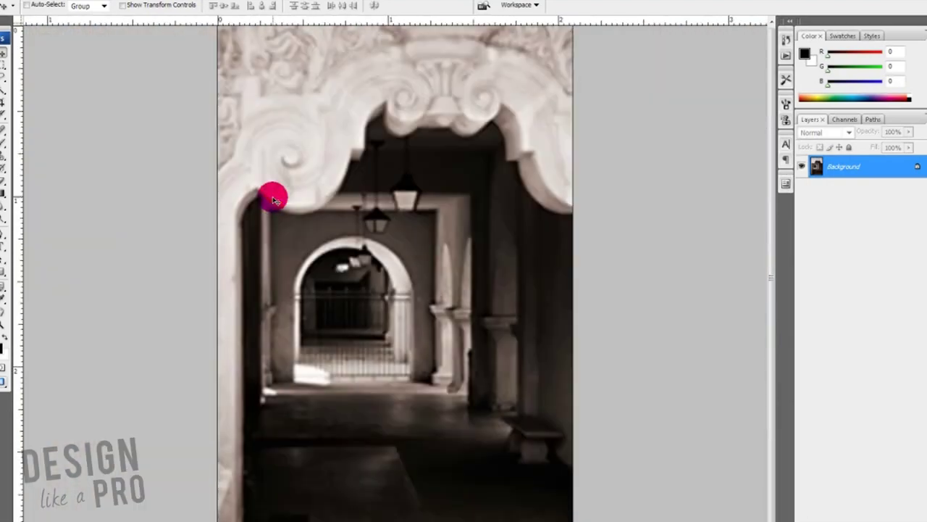
key(ctrl+plus)
key(ctrl+plus)
key(ctrl+plus)
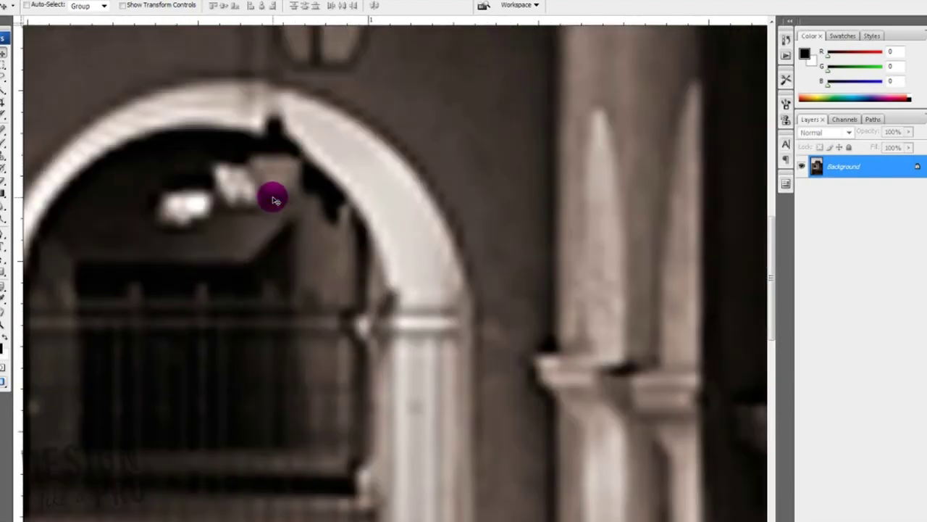
key(ctrl+minus)
key(ctrl+minus)
key(ctrl+minus)
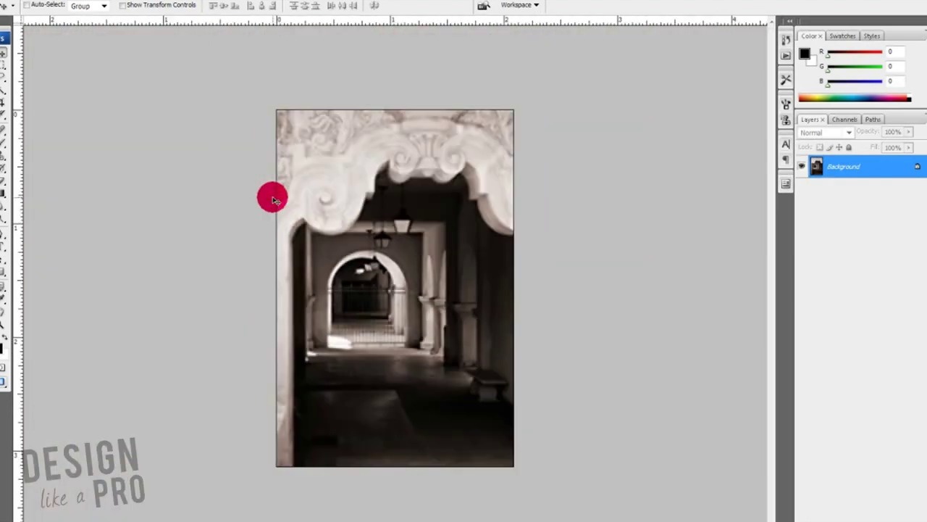